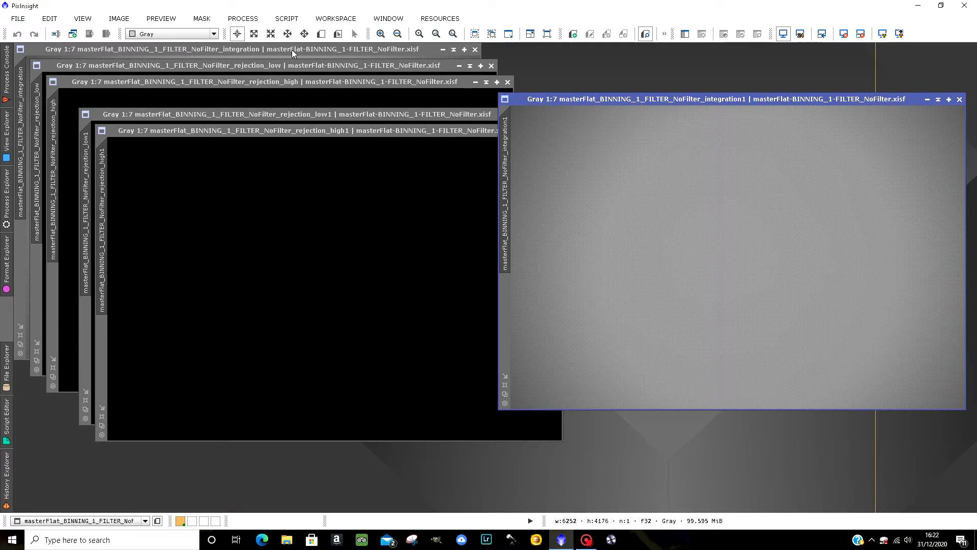
# Move the flat integration windows aside, then close them and both rejection maps
pyautogui.moveTo(291, 50); pyautogui.dragTo(303, 99)
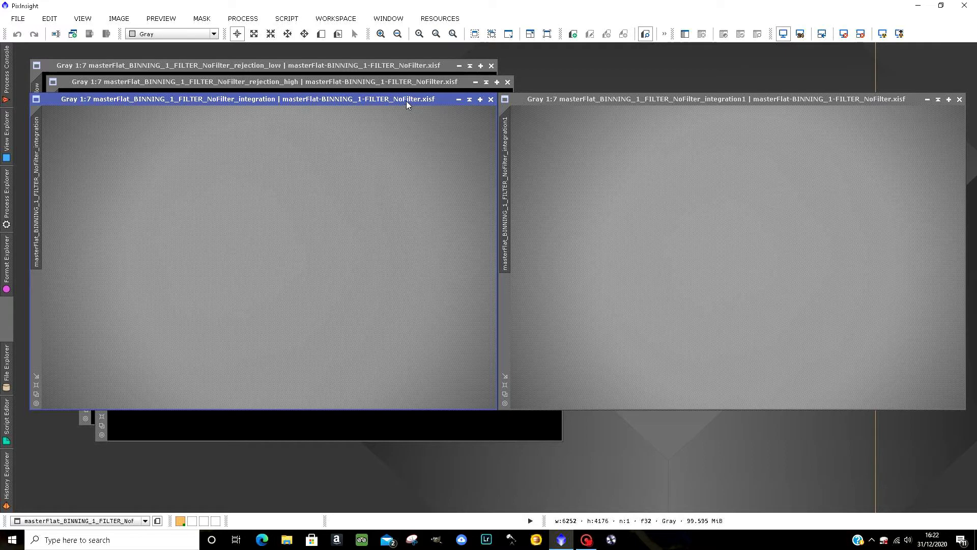
pyautogui.moveTo(406, 100); pyautogui.dragTo(390, 101)
pyautogui.click(476, 99)
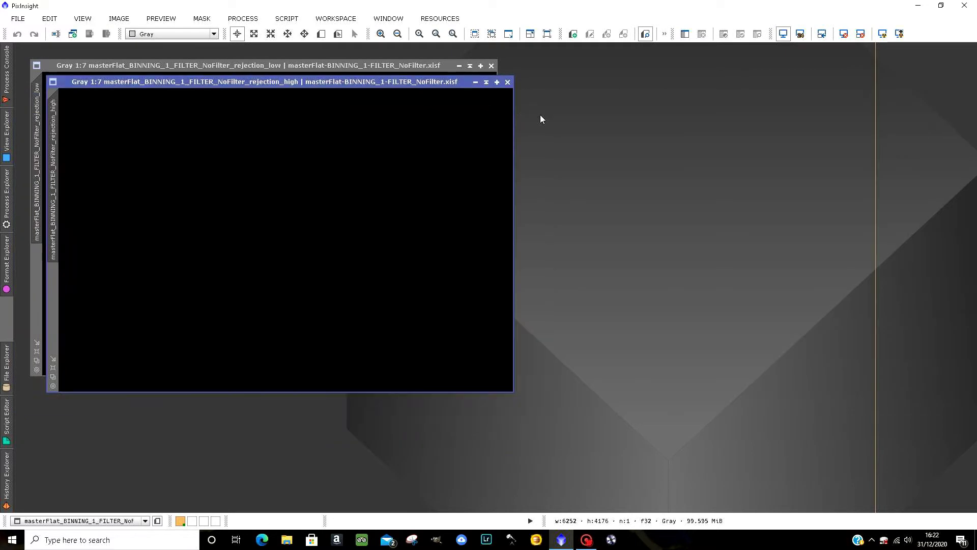
pyautogui.click(508, 82)
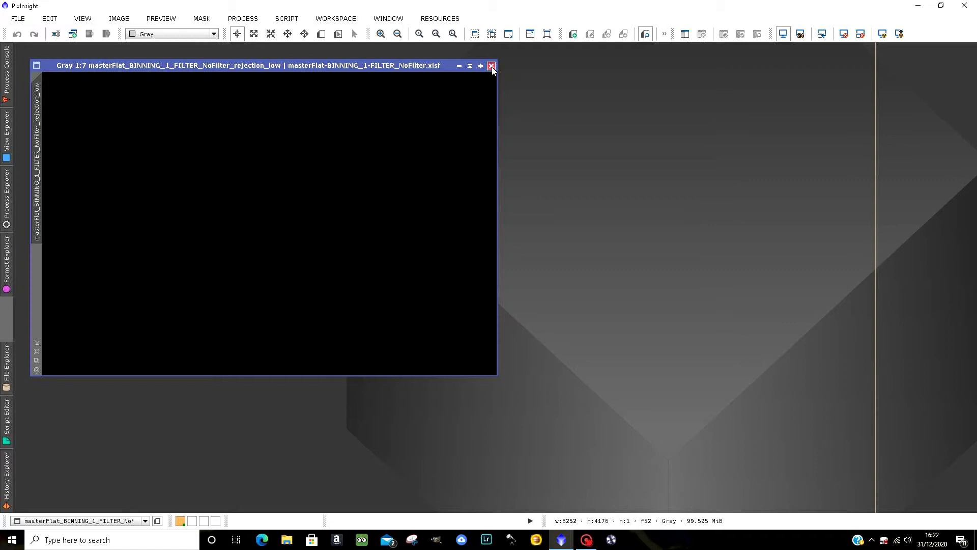
pyautogui.click(491, 66)
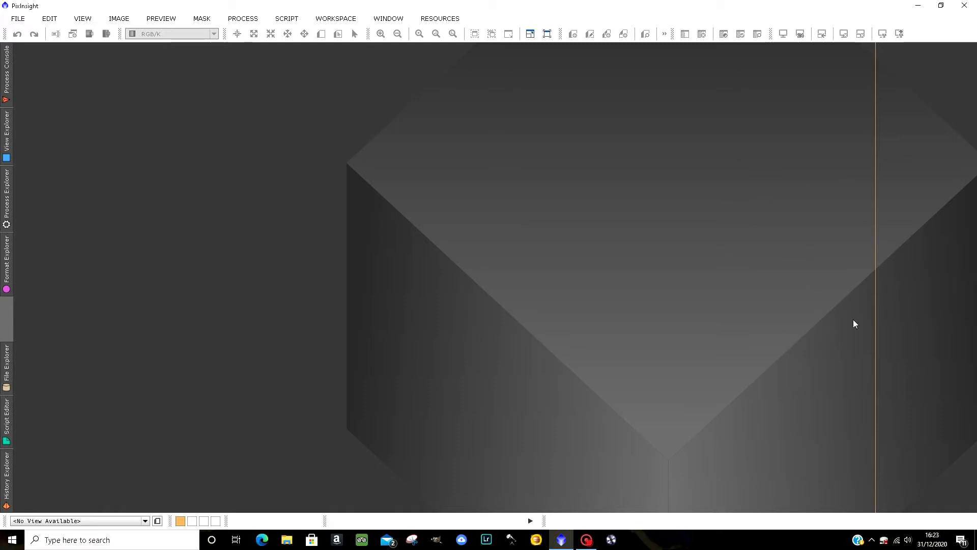
# Open integration.tif from the rosette_newflats master folder
pyautogui.click(18, 18)
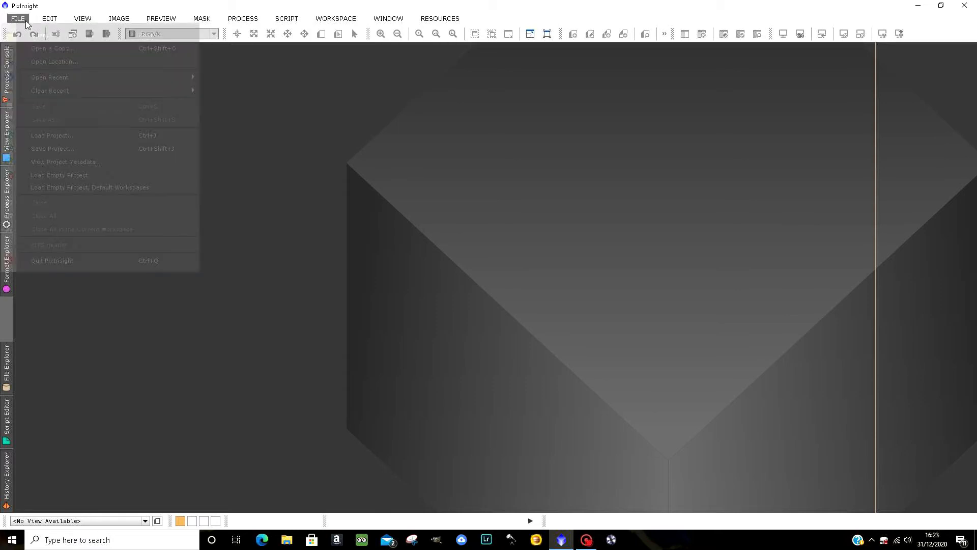
pyautogui.click(43, 38)
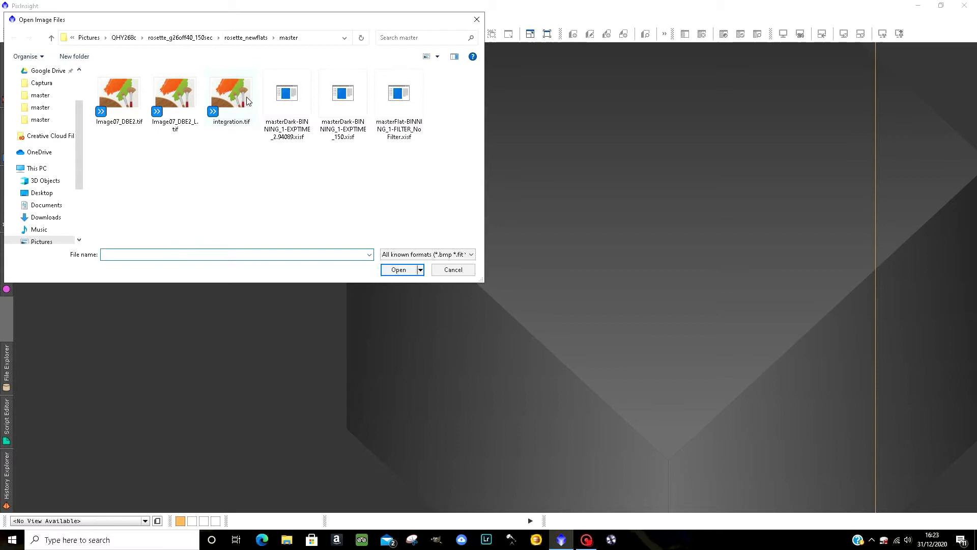
pyautogui.click(231, 104)
pyautogui.click(396, 270)
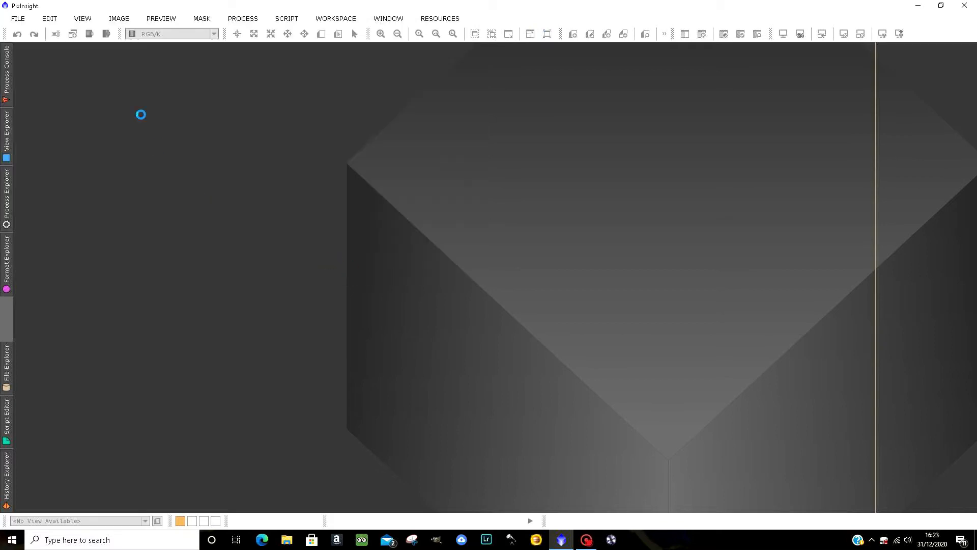
# Open a second copy of rosette_newflats/master/integration.tif
pyautogui.click(18, 18)
pyautogui.click(43, 38)
pyautogui.click(239, 38)
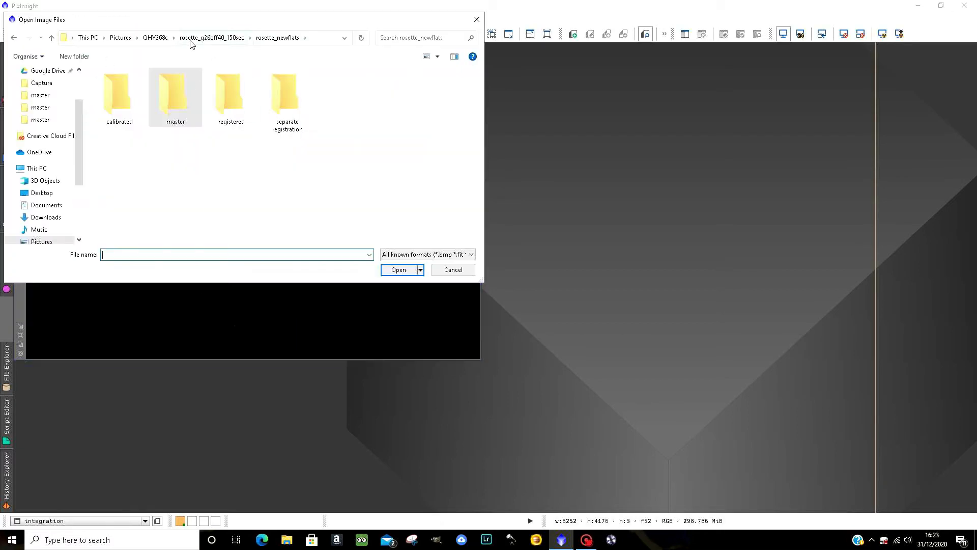
pyautogui.doubleClick(186, 110)
pyautogui.click(230, 101)
pyautogui.click(399, 270)
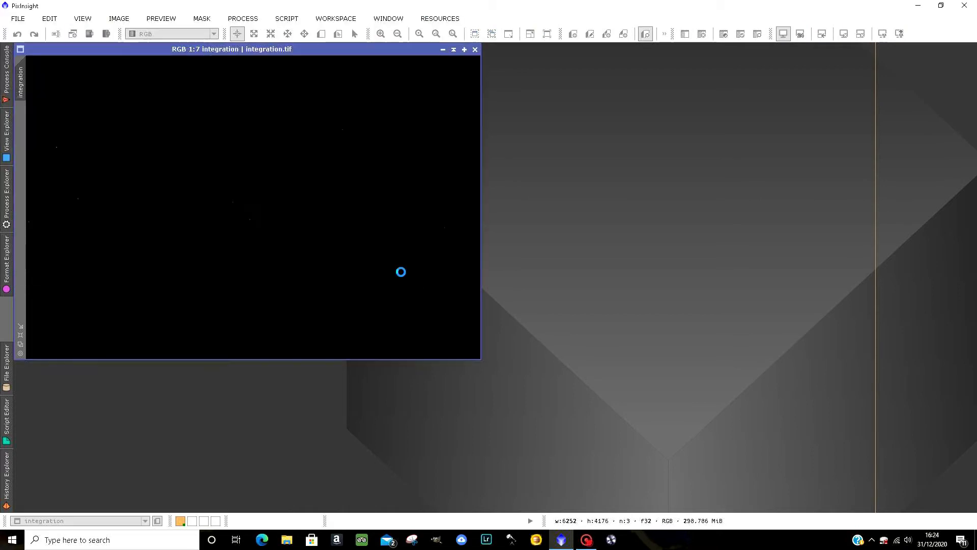
# Tile the windows, apply an unlinked ScreenTransferFunction AutoStretch to integration1, and close the original
pyautogui.click(685, 34)
pyautogui.click(882, 33)
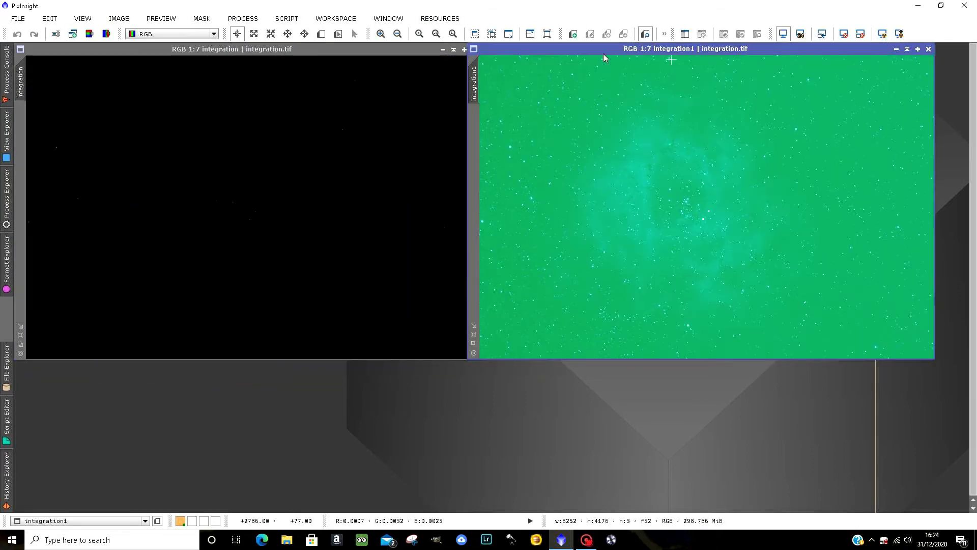
pyautogui.click(243, 18)
pyautogui.moveTo(346, 21)
pyautogui.click(724, 145)
pyautogui.click(716, 384)
pyautogui.click(715, 406)
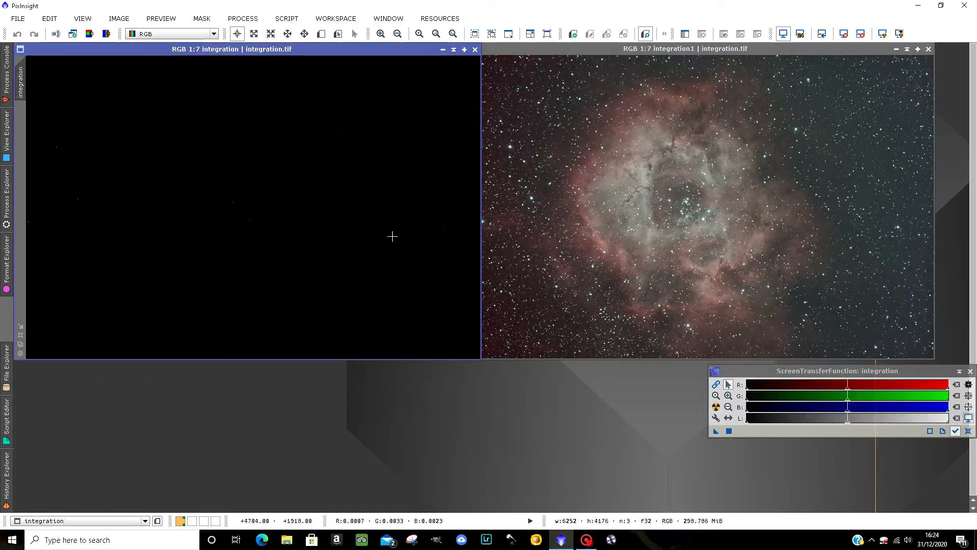
pyautogui.click(475, 49)
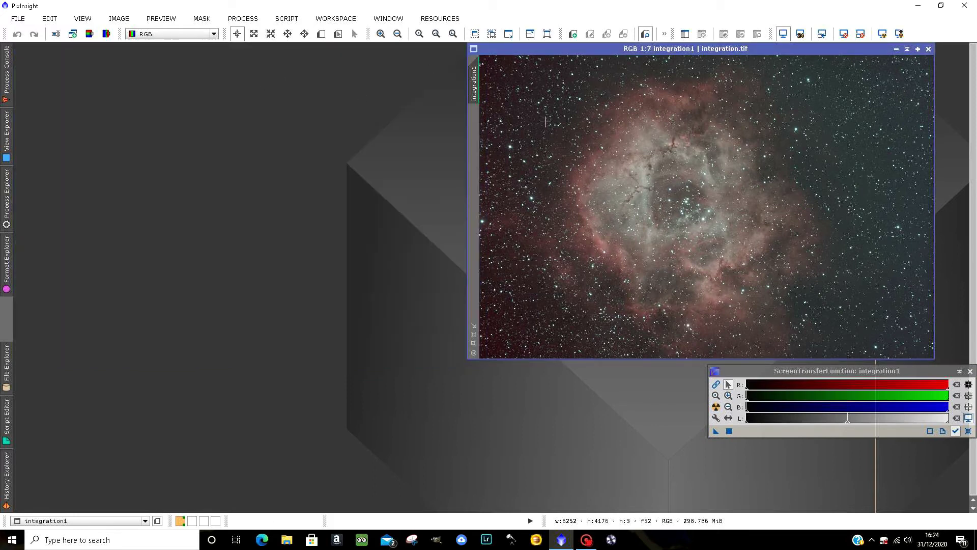
# Open integration.tif from pixprocess3/master and move its window to the left
pyautogui.click(18, 19)
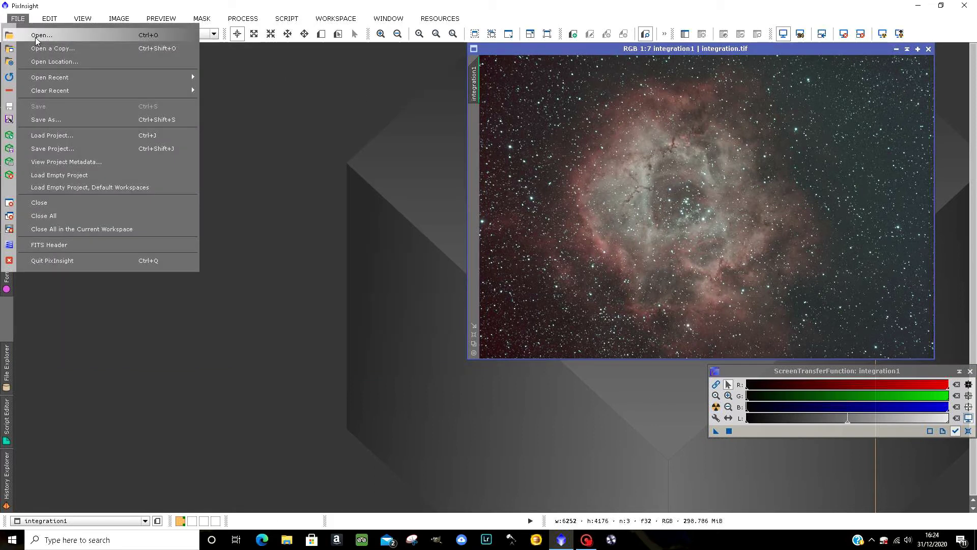
pyautogui.click(37, 35)
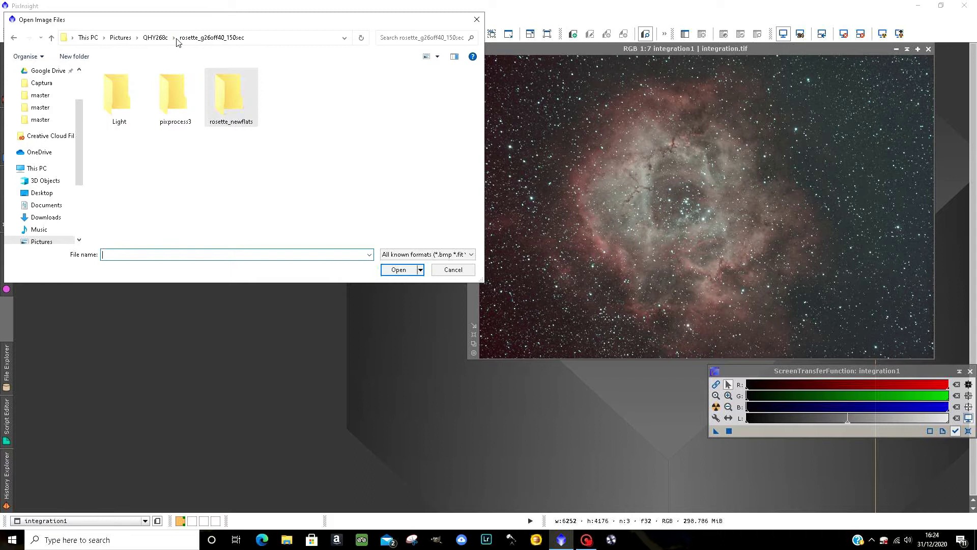
pyautogui.click(169, 97)
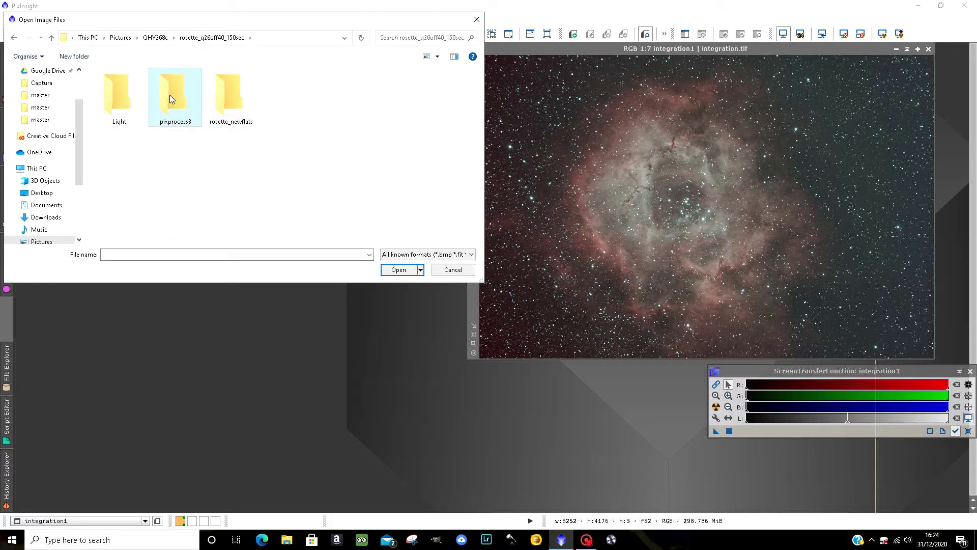
pyautogui.doubleClick(173, 110)
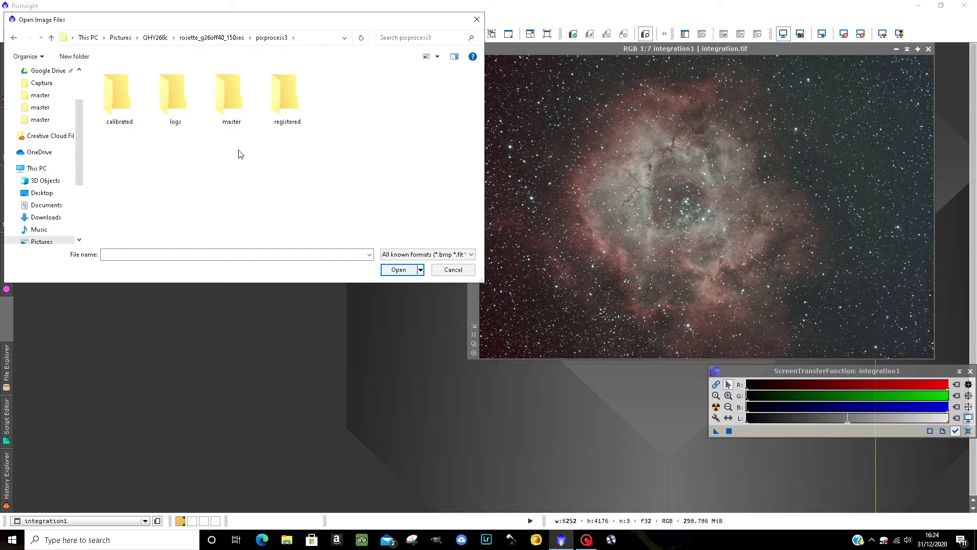
pyautogui.doubleClick(228, 93)
pyautogui.click(280, 114)
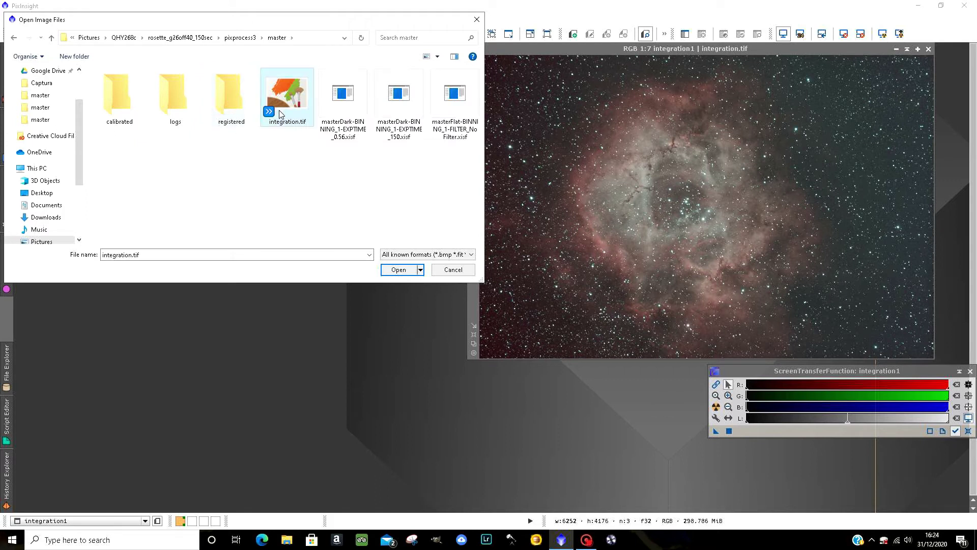
pyautogui.click(400, 270)
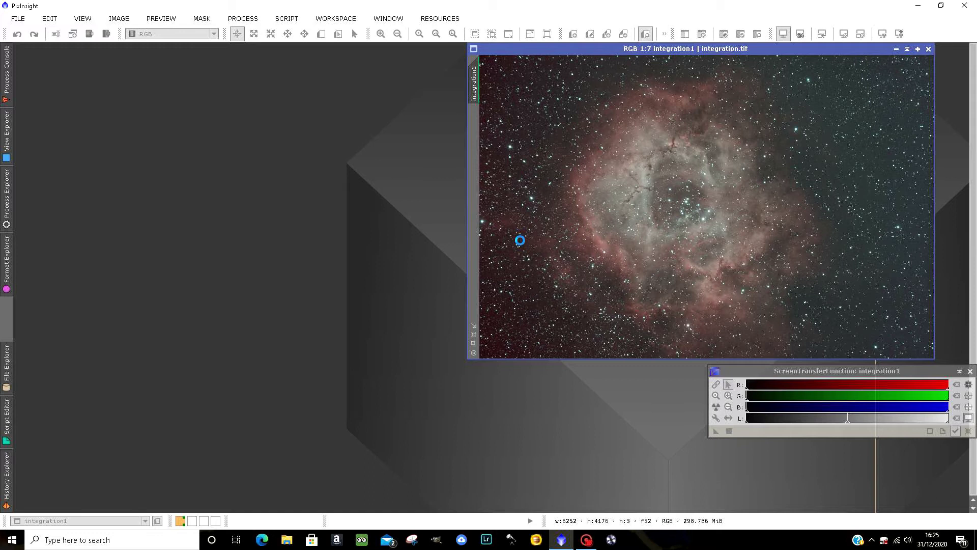
pyautogui.moveTo(415, 83); pyautogui.dragTo(376, 57)
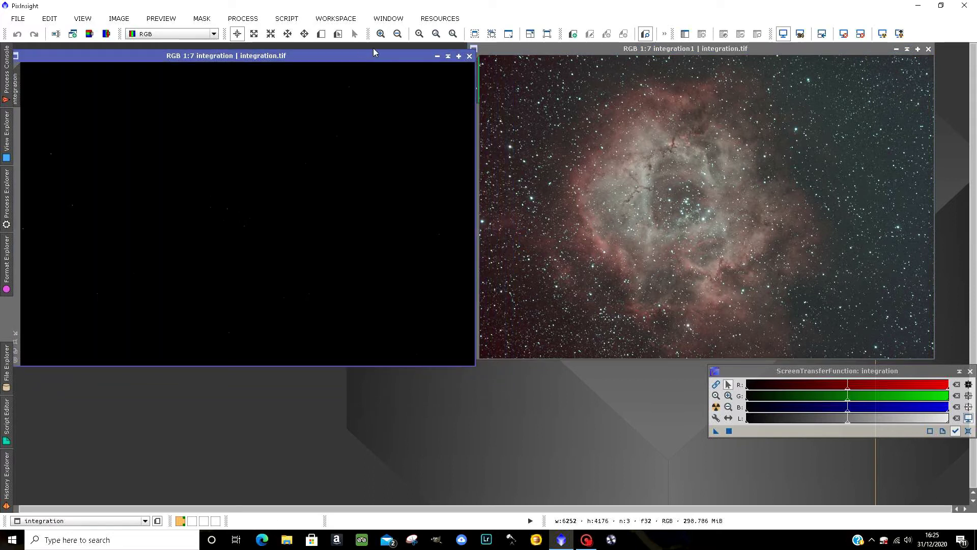
# AutoStretch the pixprocess3 integration to reveal vignetting and place it beside integration1
pyautogui.click(883, 34)
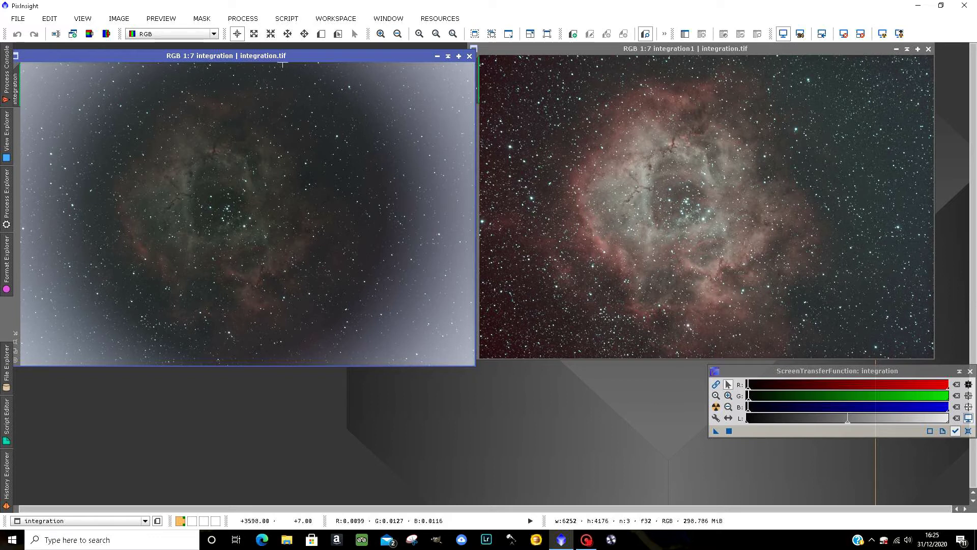
pyautogui.moveTo(289, 57); pyautogui.dragTo(293, 50)
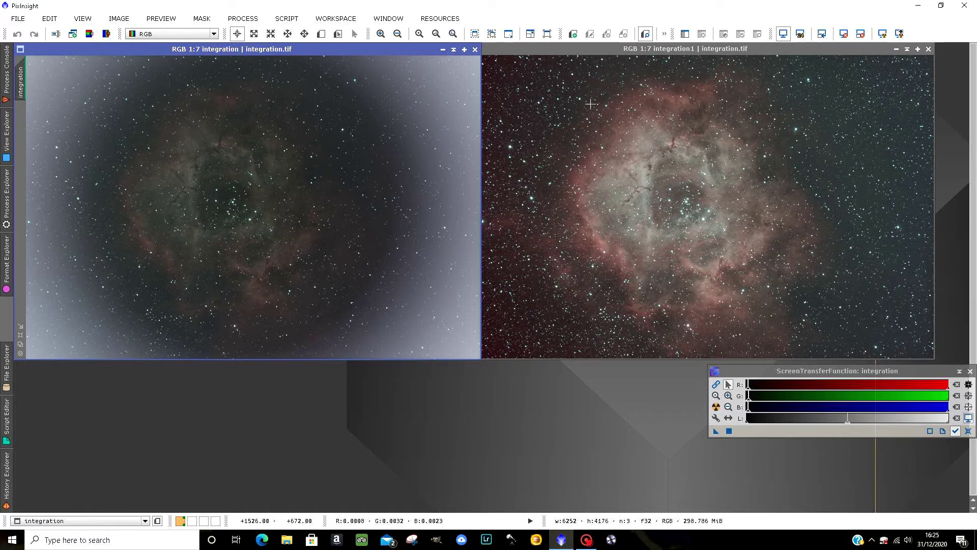
pyautogui.moveTo(593, 52); pyautogui.dragTo(554, 48)
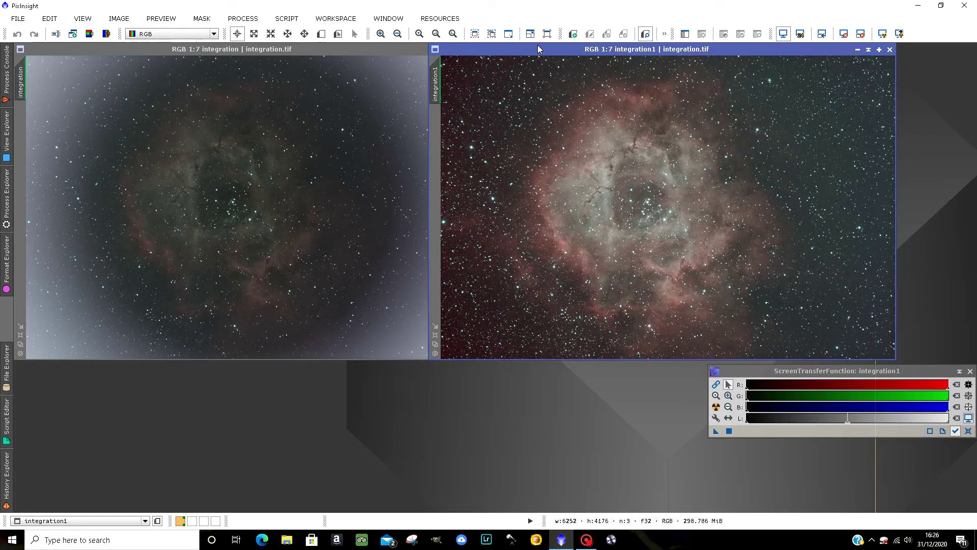
pyautogui.moveTo(539, 48); pyautogui.dragTo(593, 47)
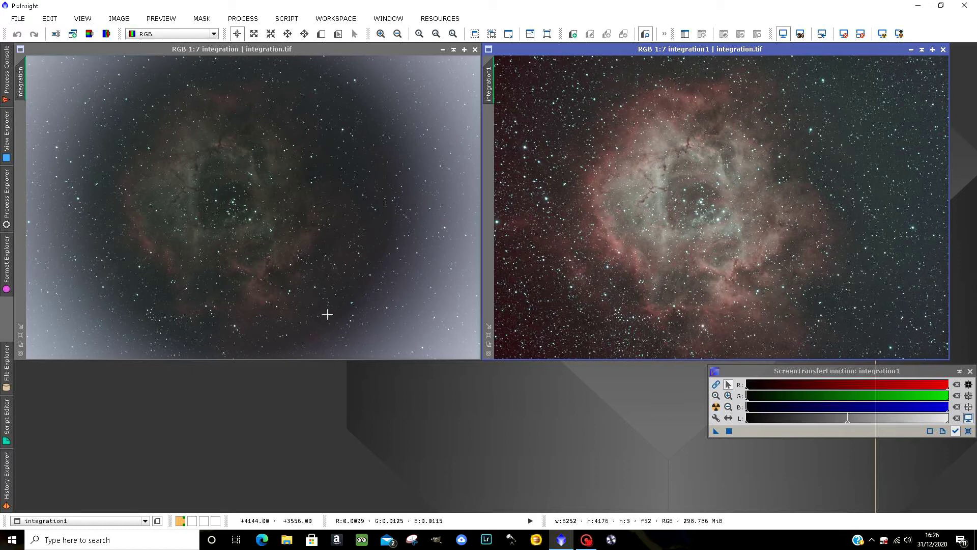
pyautogui.moveTo(868, 51); pyautogui.dragTo(880, 53)
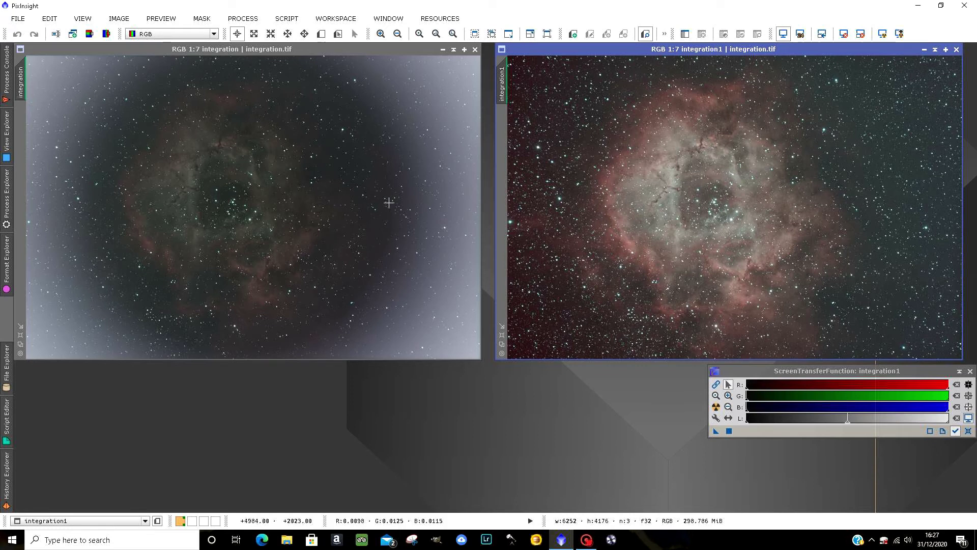
pyautogui.click(405, 179)
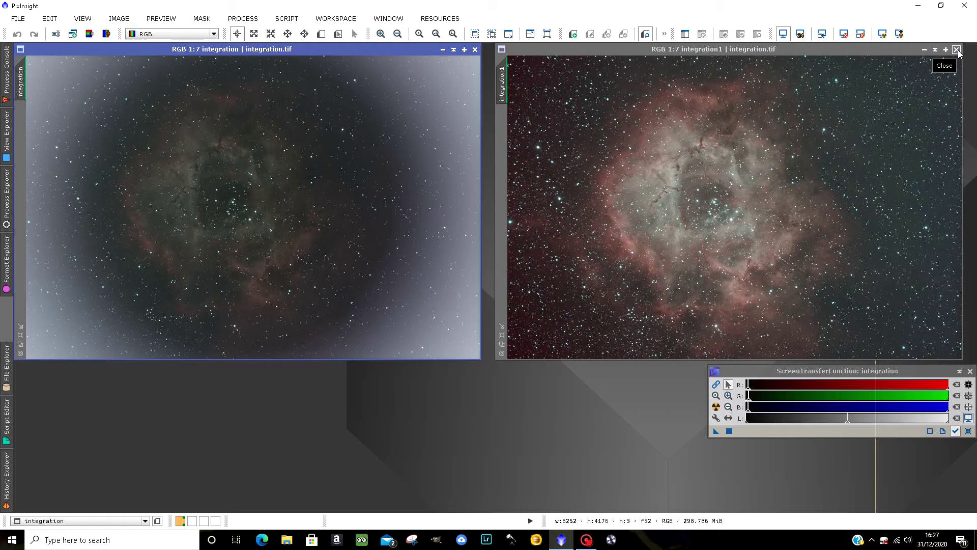
# Shade integration1, open the masterLight .xisf stack, and AutoStretch it
pyautogui.click(935, 50)
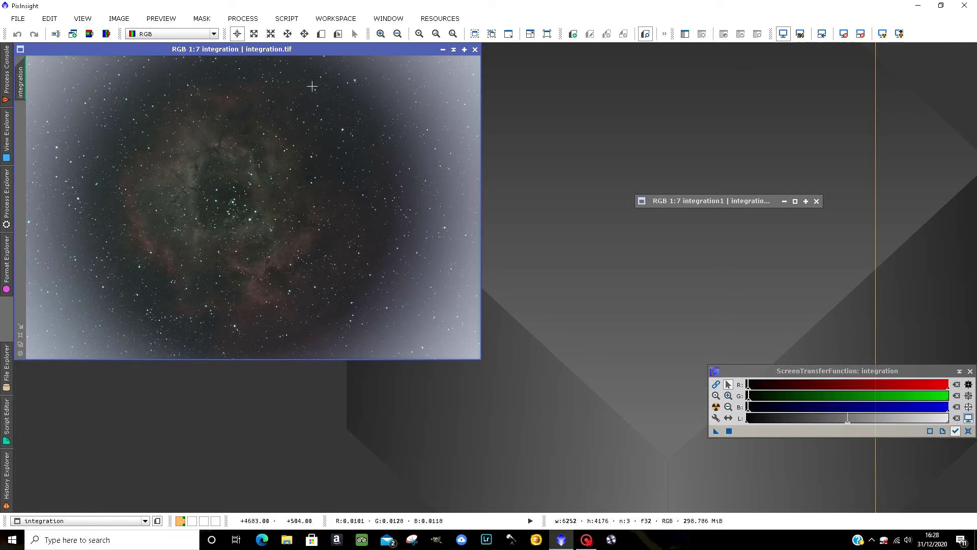
pyautogui.hotkey('ctrl', 'o')
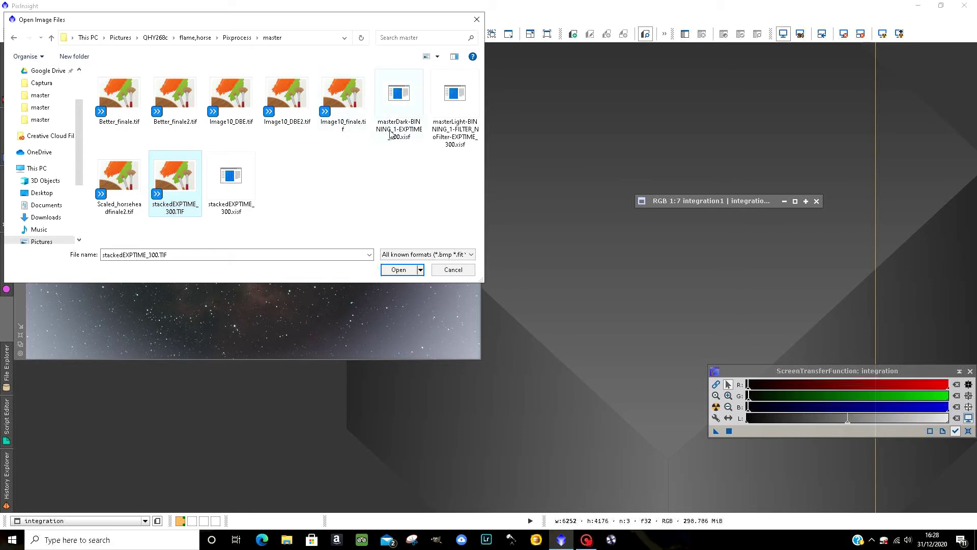
pyautogui.click(447, 127)
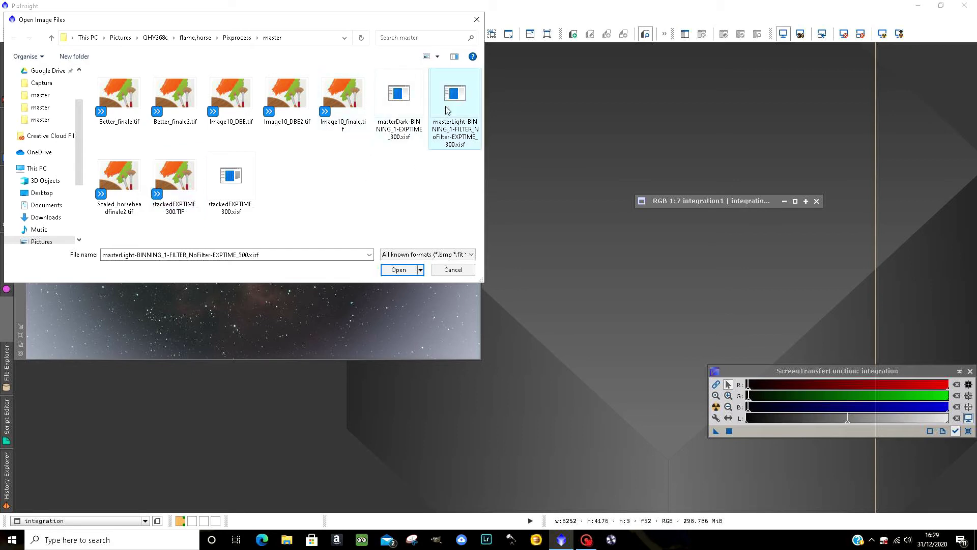
pyautogui.click(405, 273)
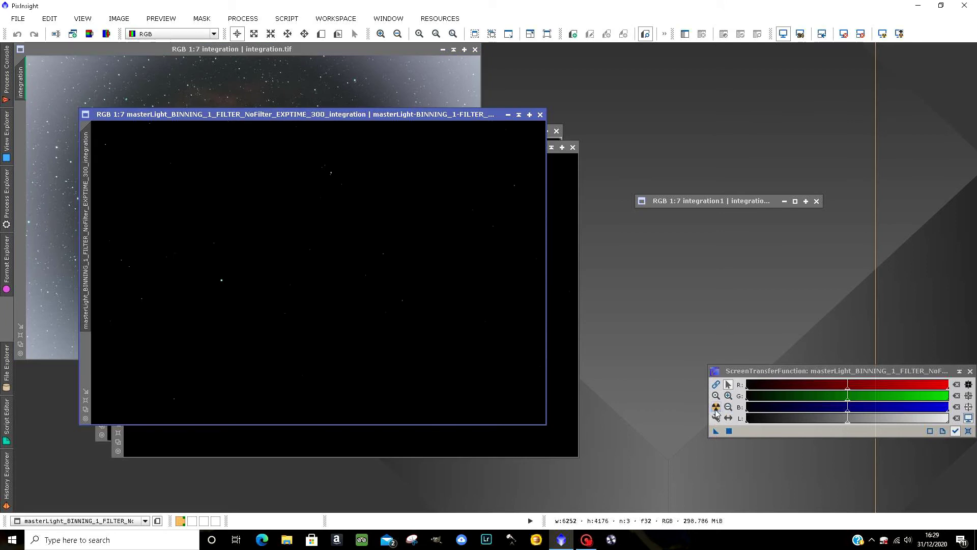
pyautogui.click(715, 408)
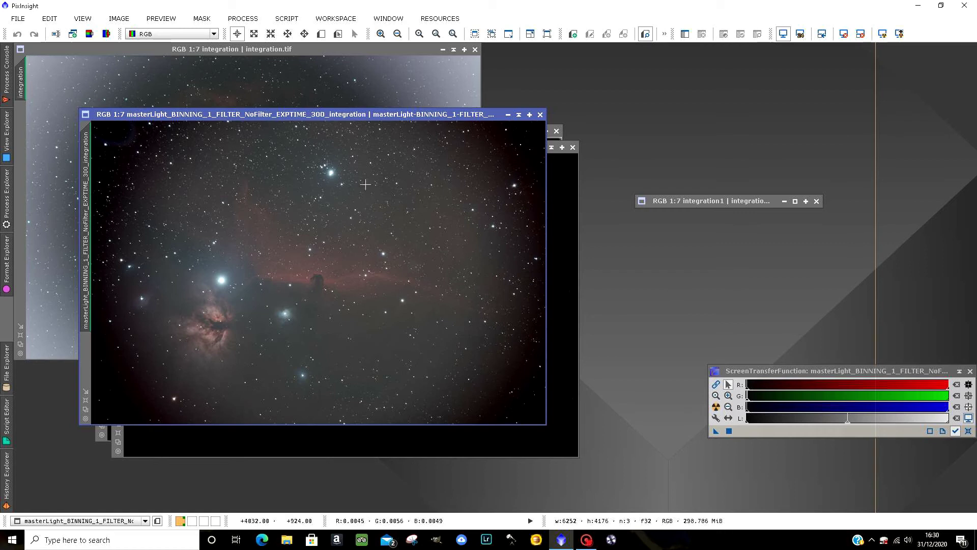
# Arrange the Horsehead stack at upper right, rejection maps below, Rosette image at left
pyautogui.moveTo(289, 114); pyautogui.dragTo(624, 60)
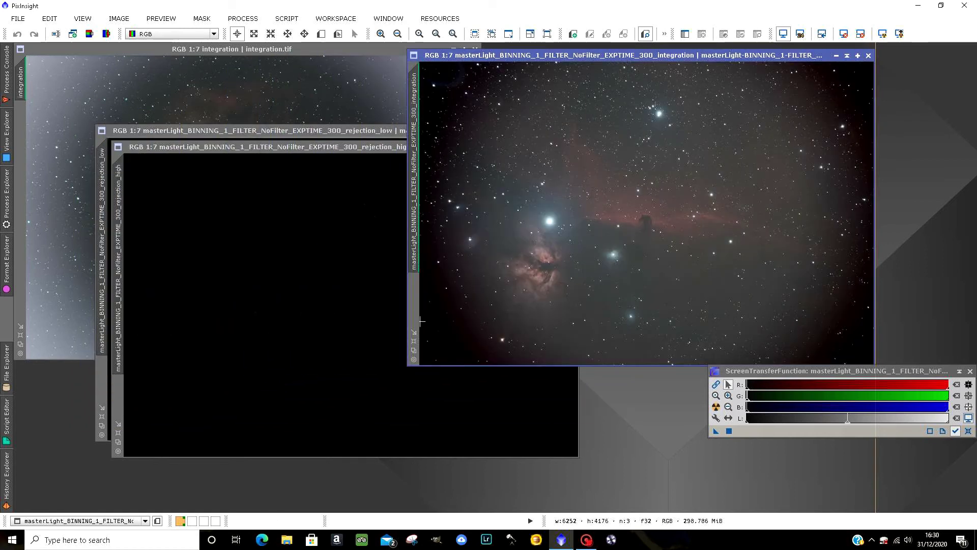
pyautogui.moveTo(311, 147); pyautogui.dragTo(301, 355)
pyautogui.moveTo(276, 133); pyautogui.dragTo(335, 448)
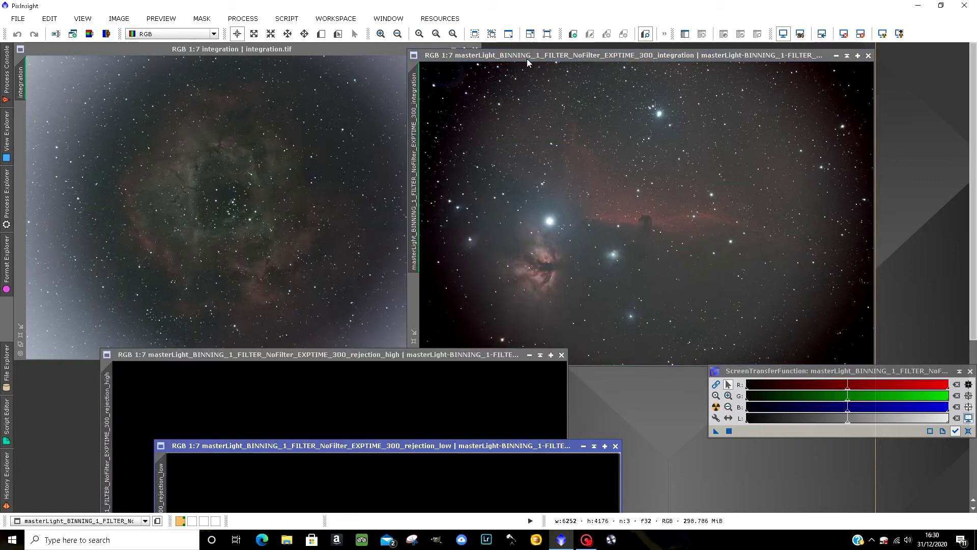
pyautogui.moveTo(527, 59); pyautogui.dragTo(601, 53)
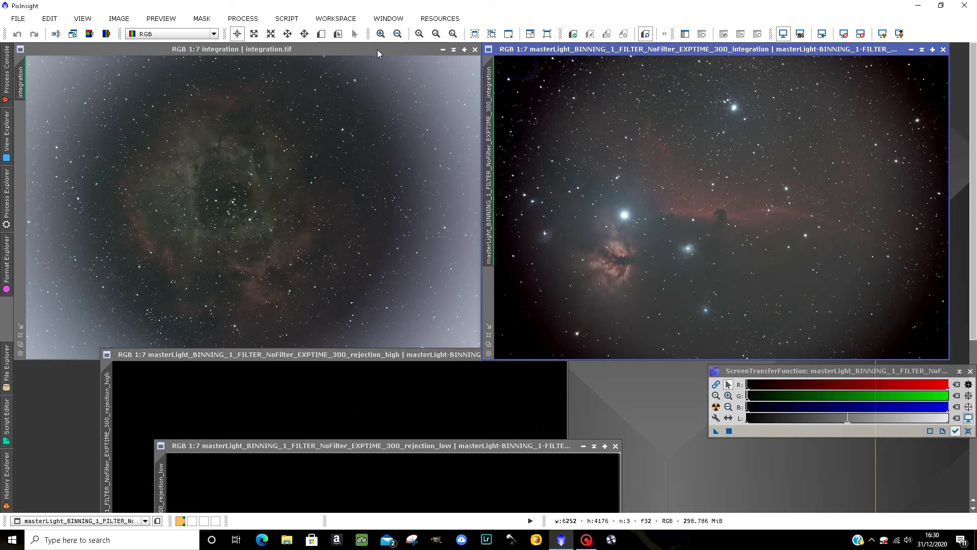
pyautogui.moveTo(377, 50); pyautogui.dragTo(366, 56)
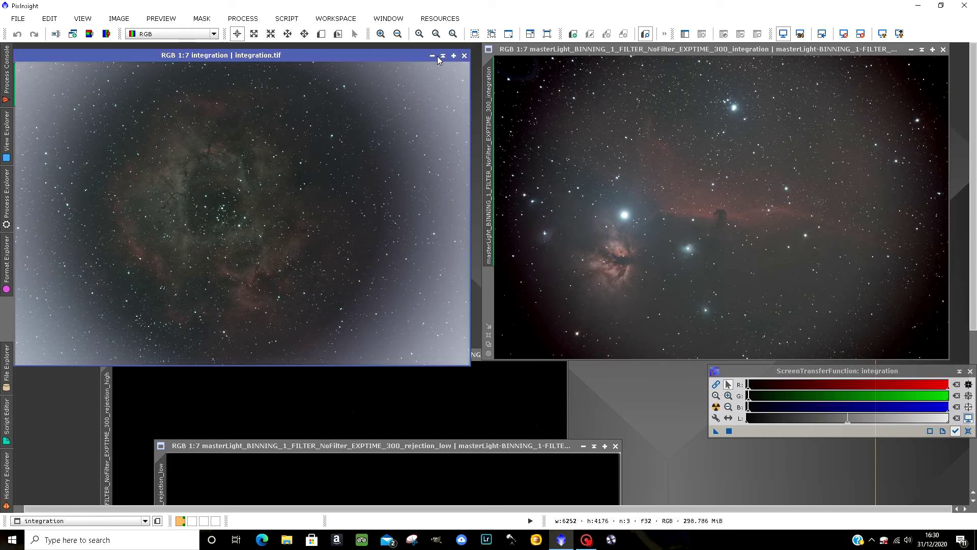
# Minimize the Rosette integration and open the finished Better_finale2.tif image
pyautogui.click(462, 57)
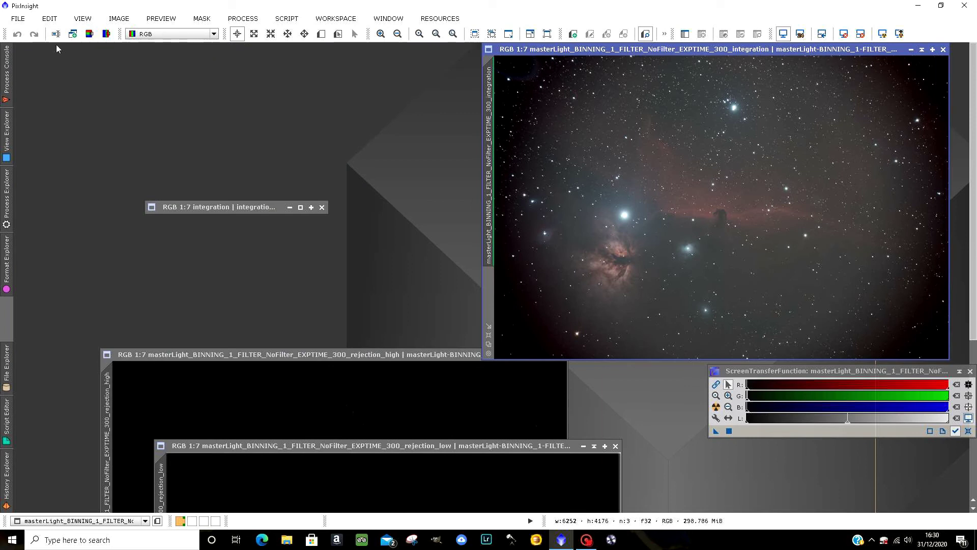
pyautogui.click(19, 19)
pyautogui.click(41, 35)
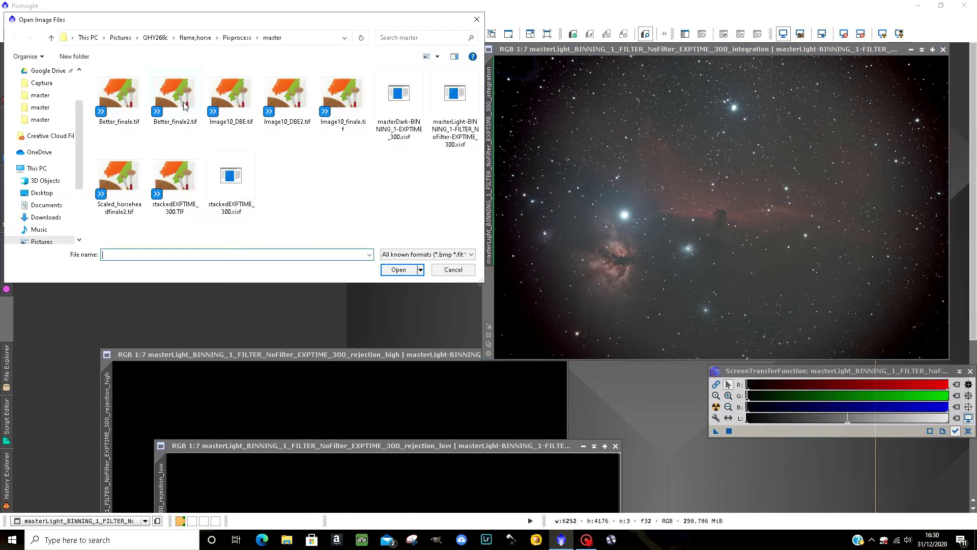
pyautogui.click(184, 105)
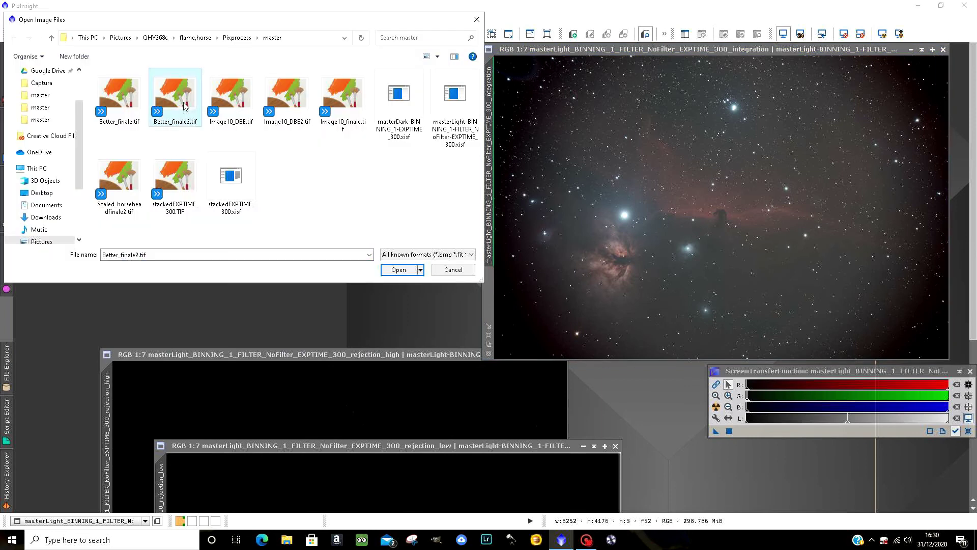
pyautogui.click(404, 274)
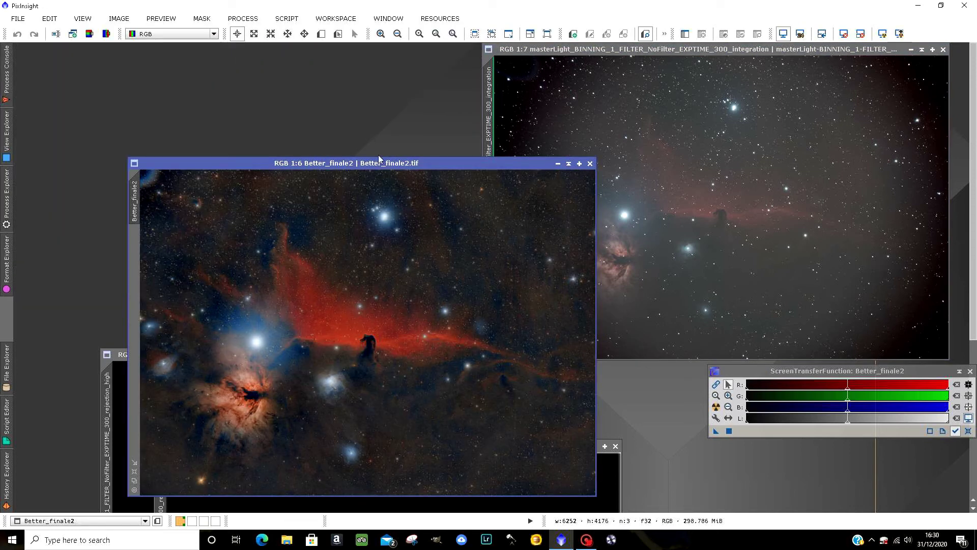
# Move Better_finale2 to the top left, close the masterLight stack, and bring the high rejection map forward
pyautogui.moveTo(393, 163); pyautogui.dragTo(288, 51)
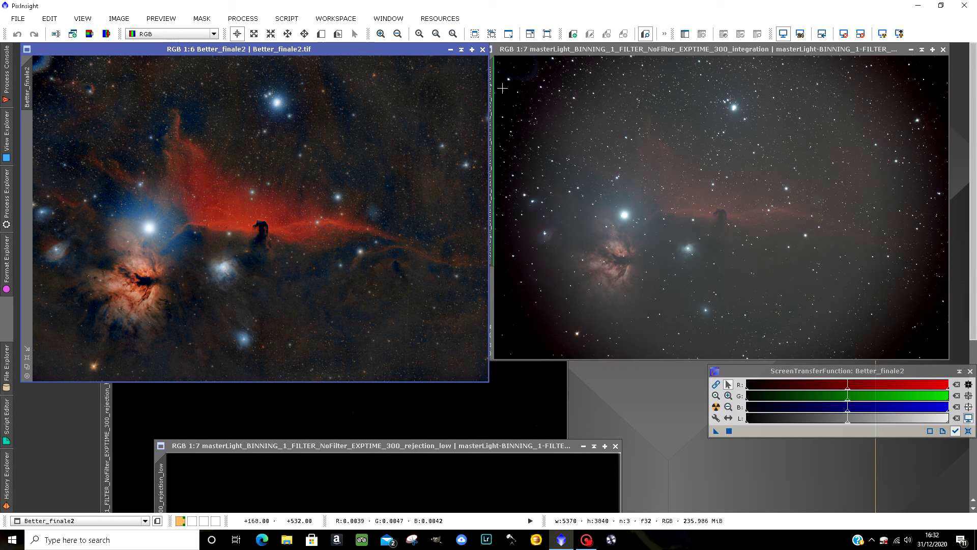
pyautogui.click(943, 49)
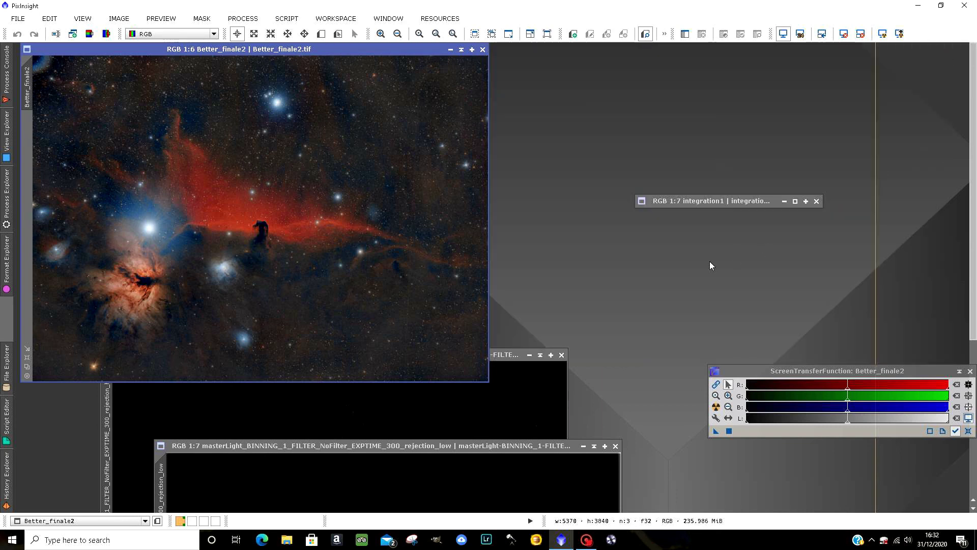
pyautogui.moveTo(491, 354); pyautogui.dragTo(551, 165)
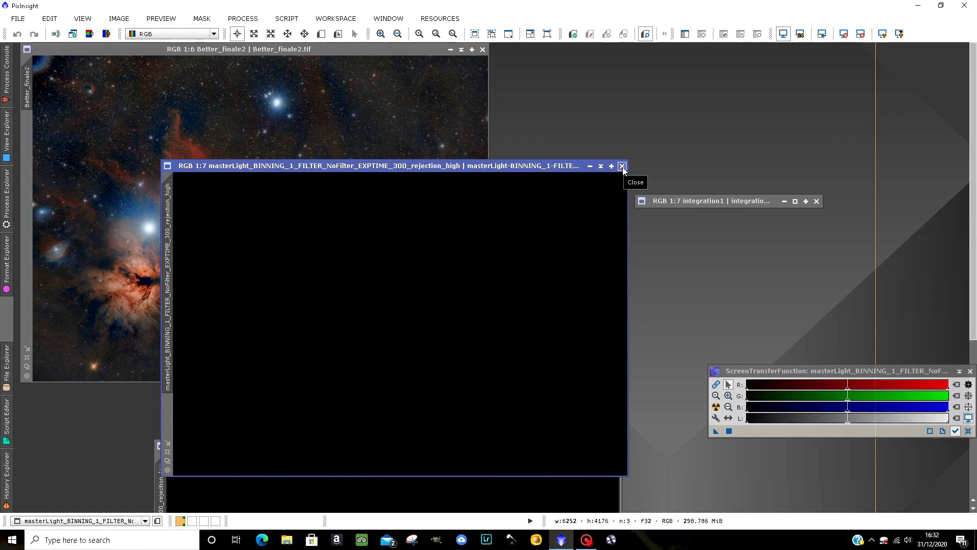